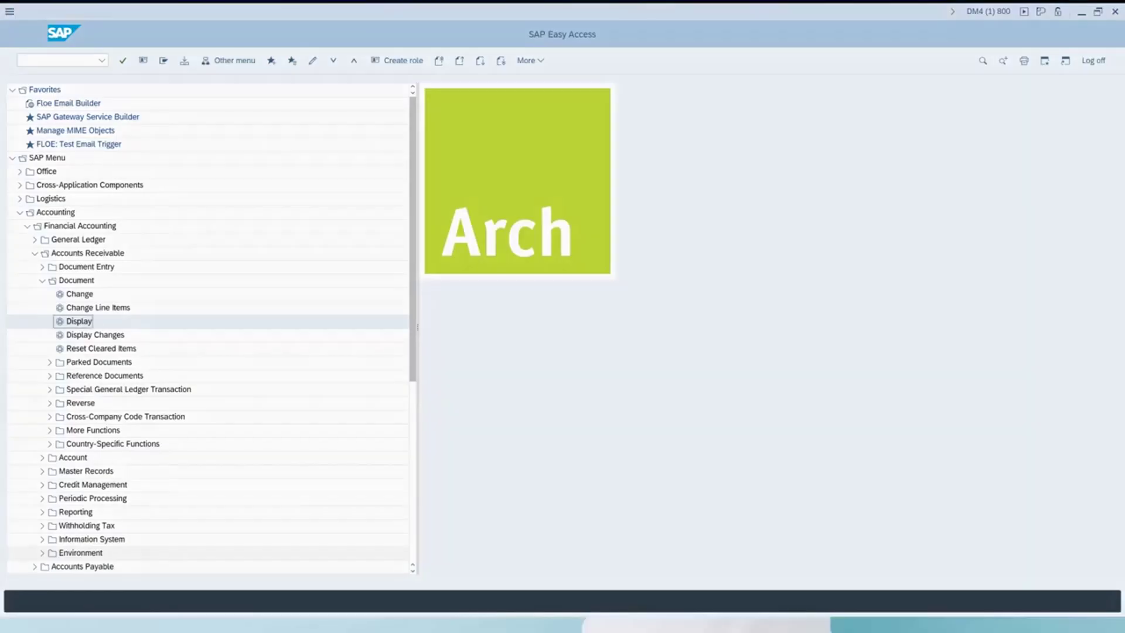
# - Place the cursor in the command field ready for transaction code fb12
pyautogui.click(28, 61)
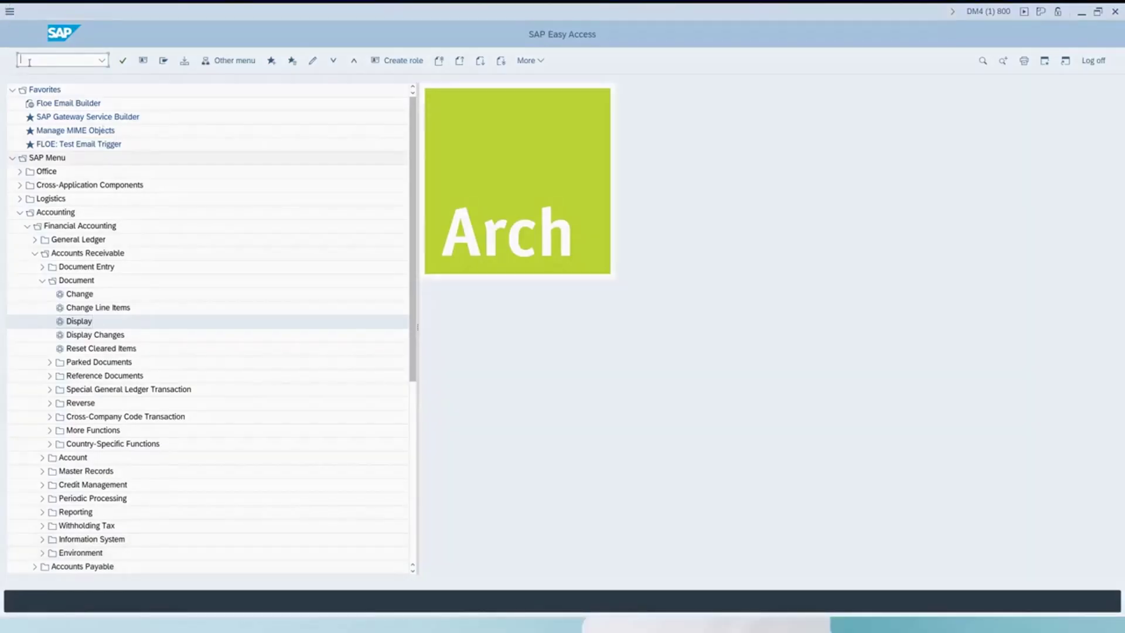
pyautogui.write('fb12')
# - Run fb12 for company code 3000 and choose SAP06 Account statement as correspondence type
pyautogui.press('Return')
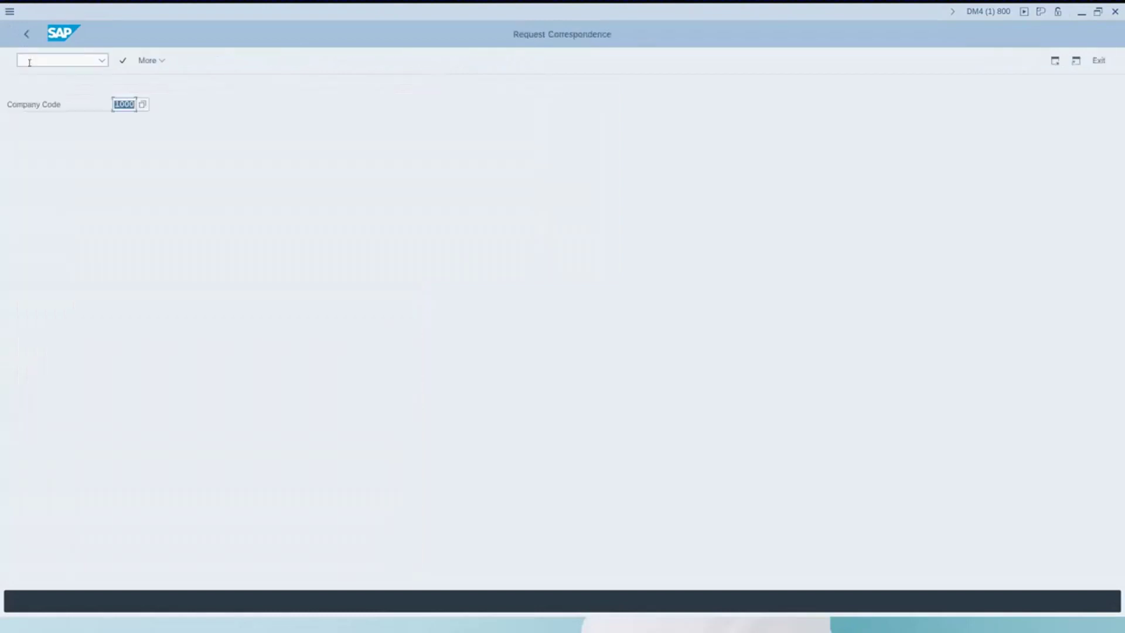
pyautogui.write('3000')
pyautogui.press('Return')
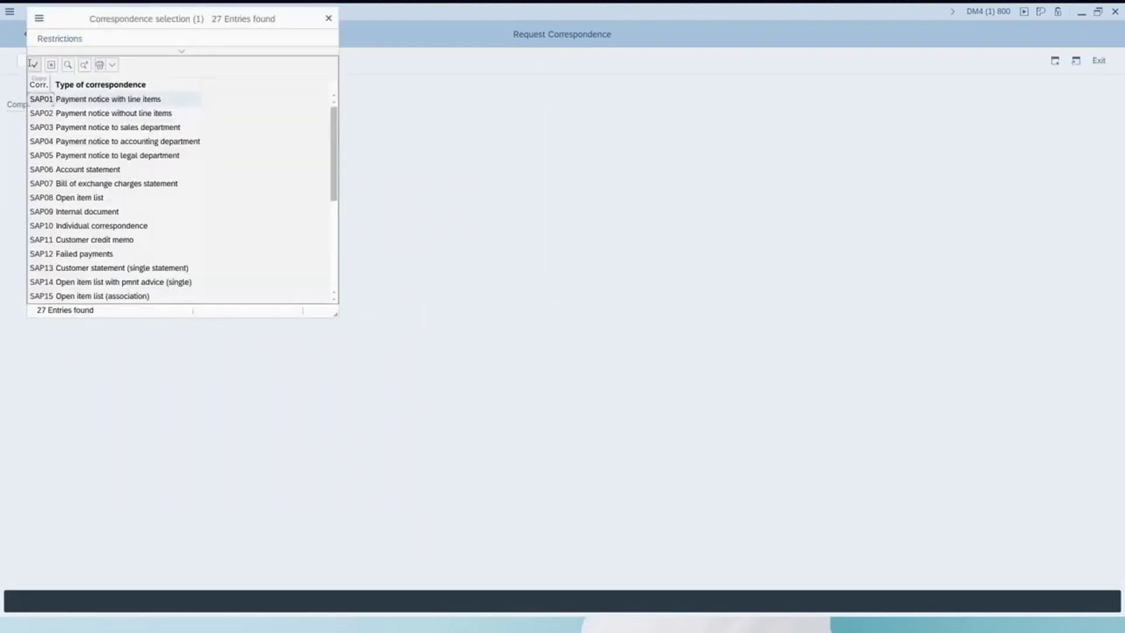
pyautogui.click(88, 172)
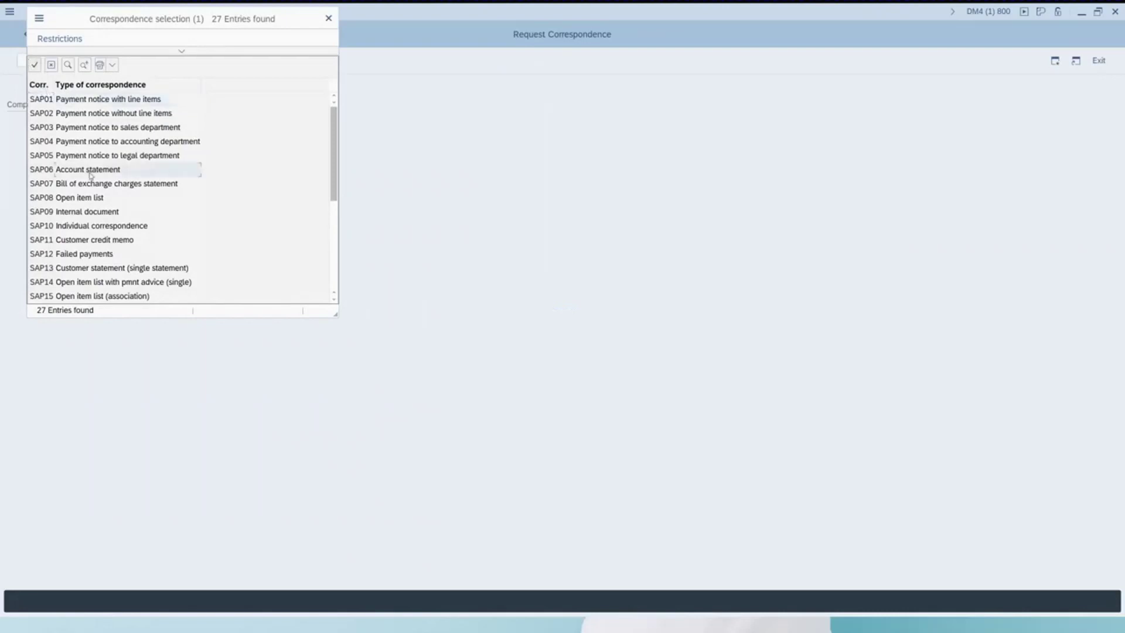
pyautogui.doubleClick(143, 175)
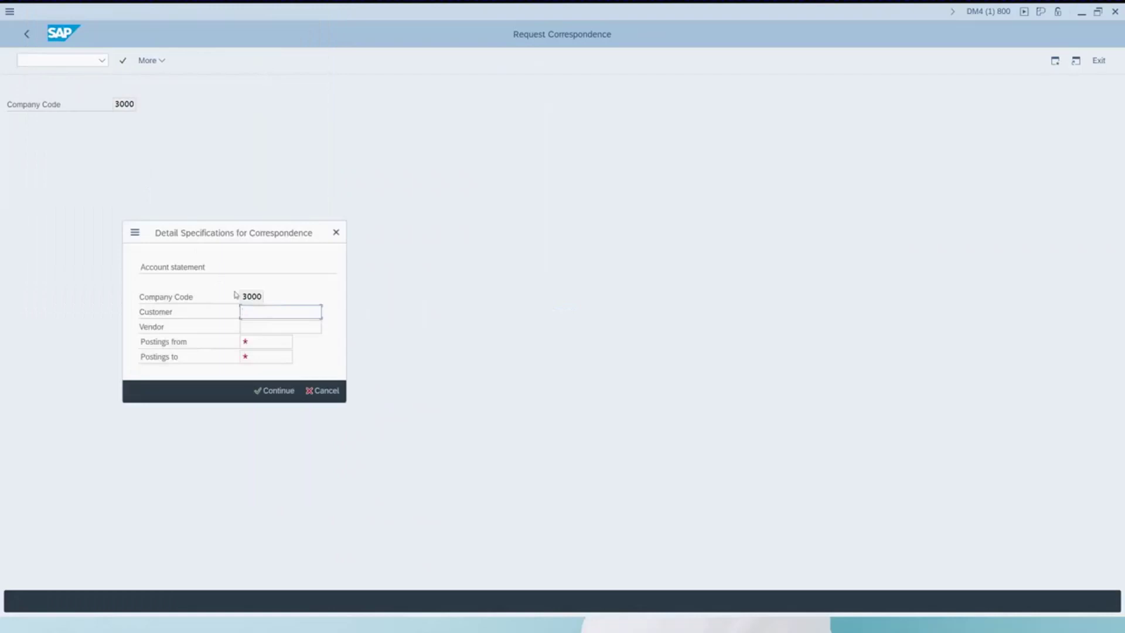
pyautogui.write('7')
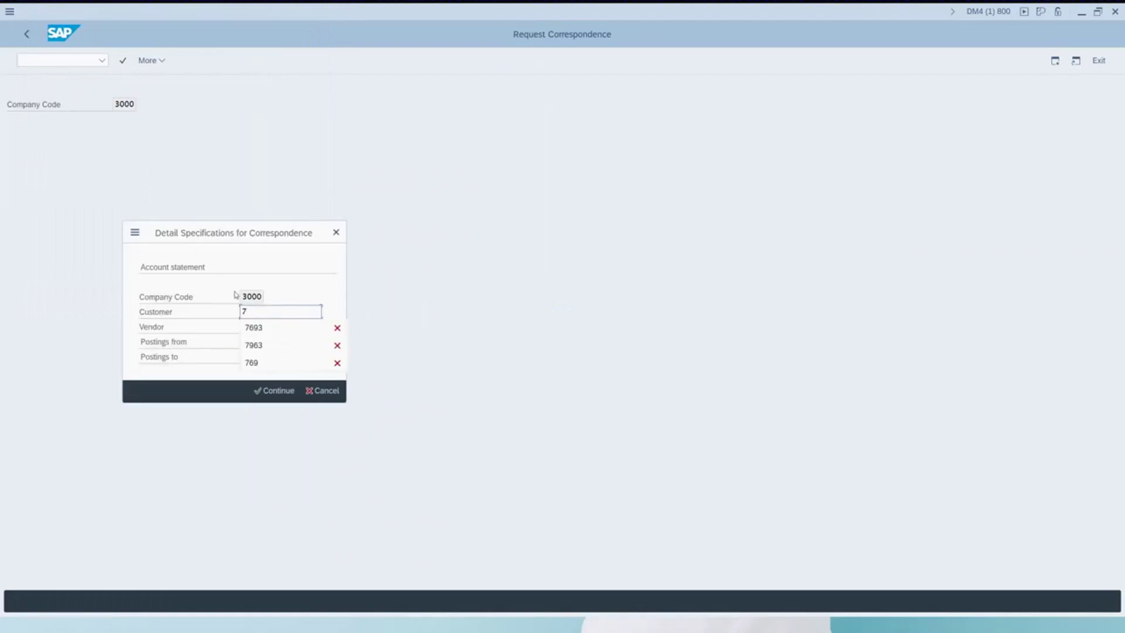
pyautogui.write('693')
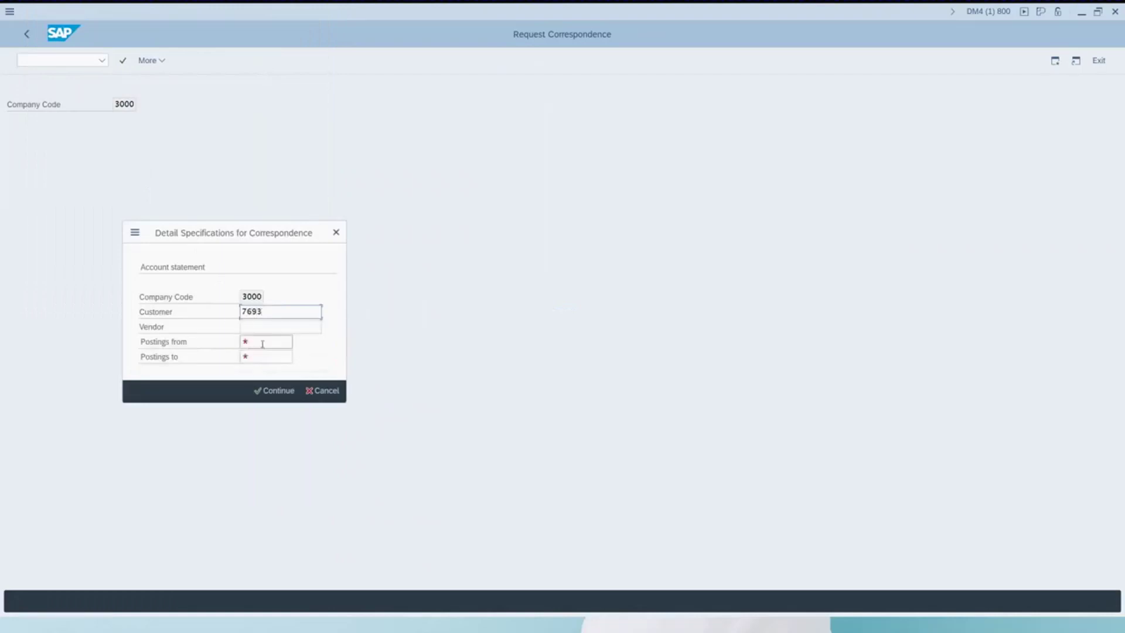
# - Request the statement for customer 7693, postings 01.01.2003 to 01.01.2004, and return to Easy Access
pyautogui.click(262, 343)
pyautogui.write('0')
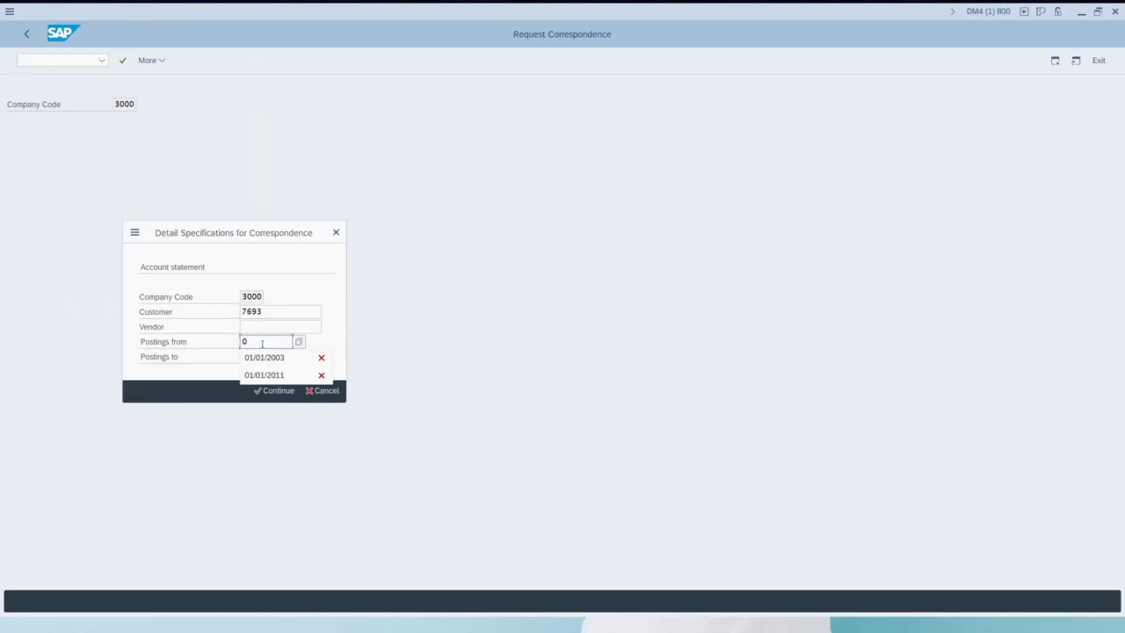
pyautogui.click(263, 357)
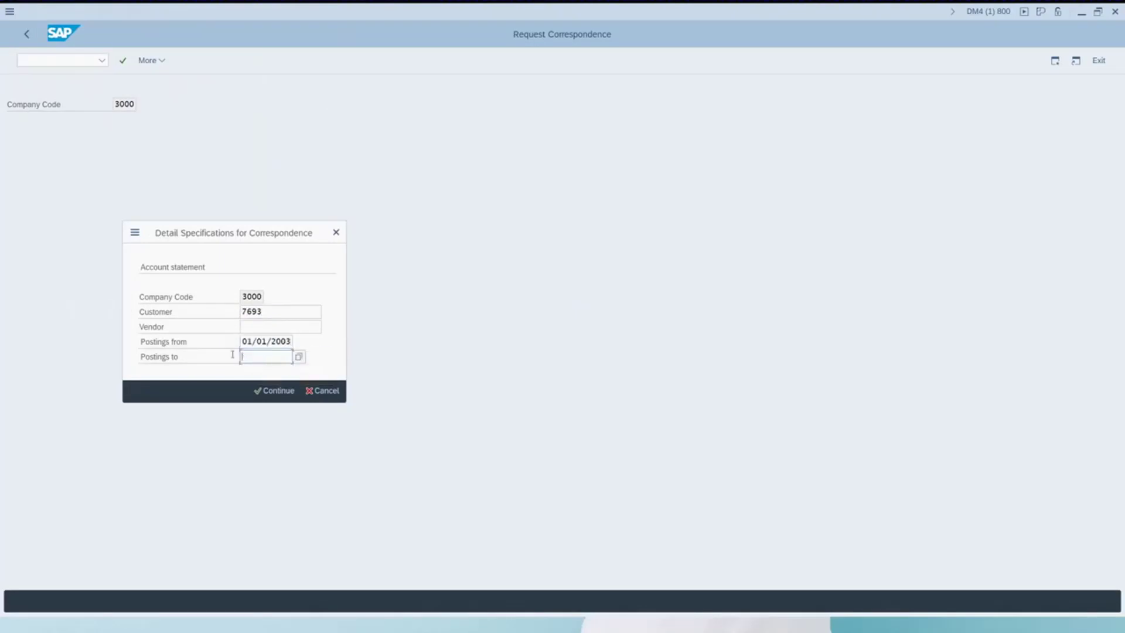
pyautogui.write('0')
pyautogui.click(308, 373)
pyautogui.click(277, 392)
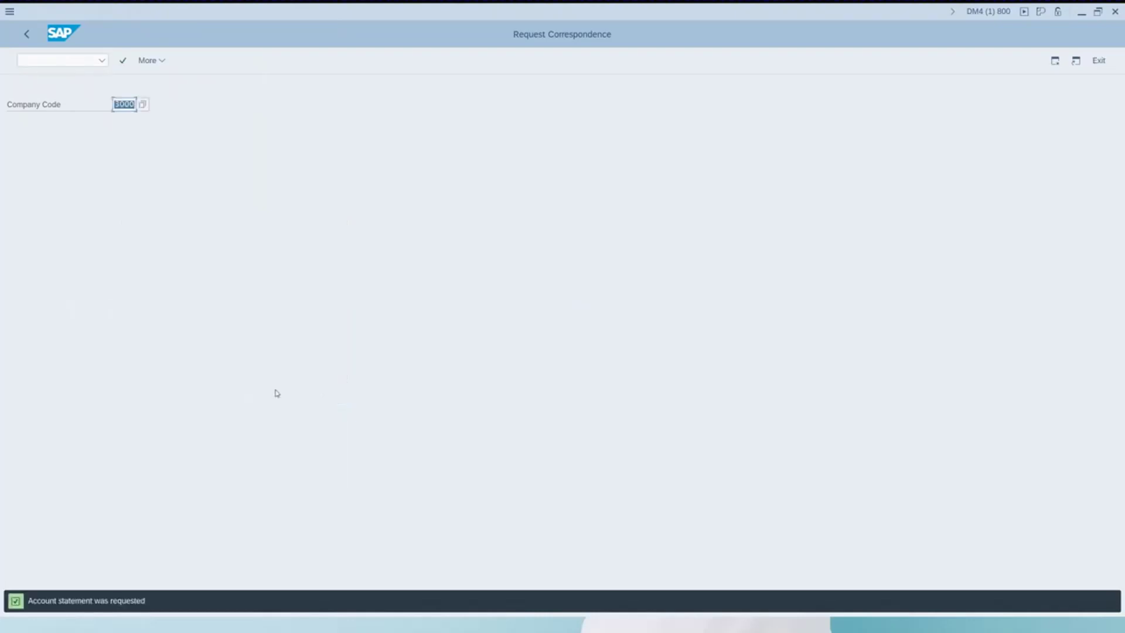
pyautogui.click(30, 34)
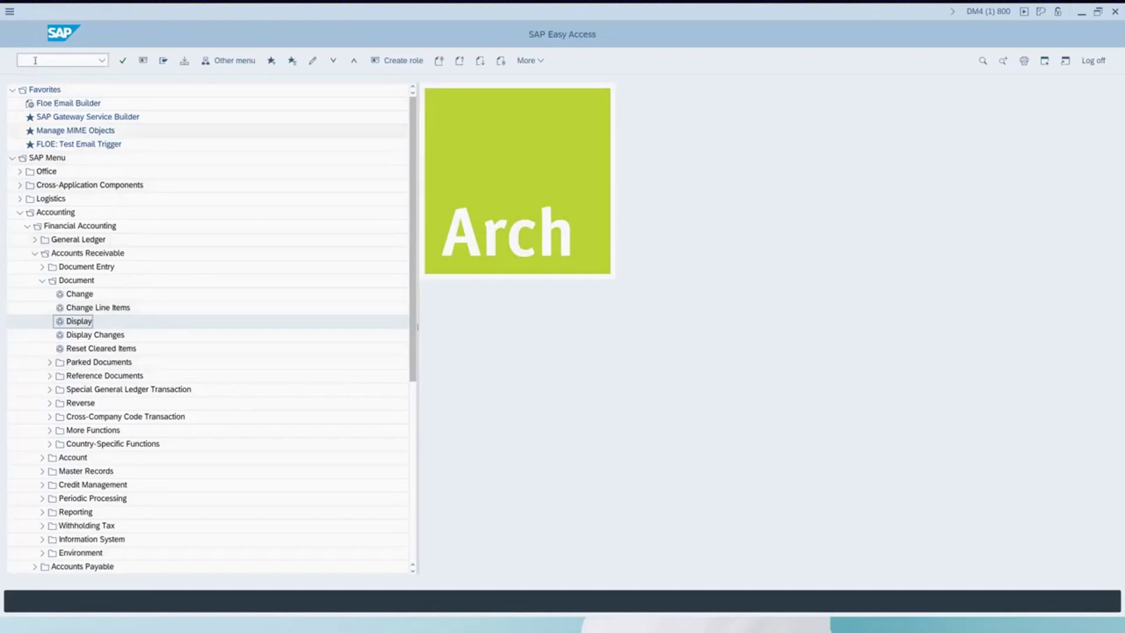
# - Run f.61 filtered to correspondence SAP06 in company code 3000 and execute it
pyautogui.click(36, 59)
pyautogui.write('.61')
pyautogui.press('Return')
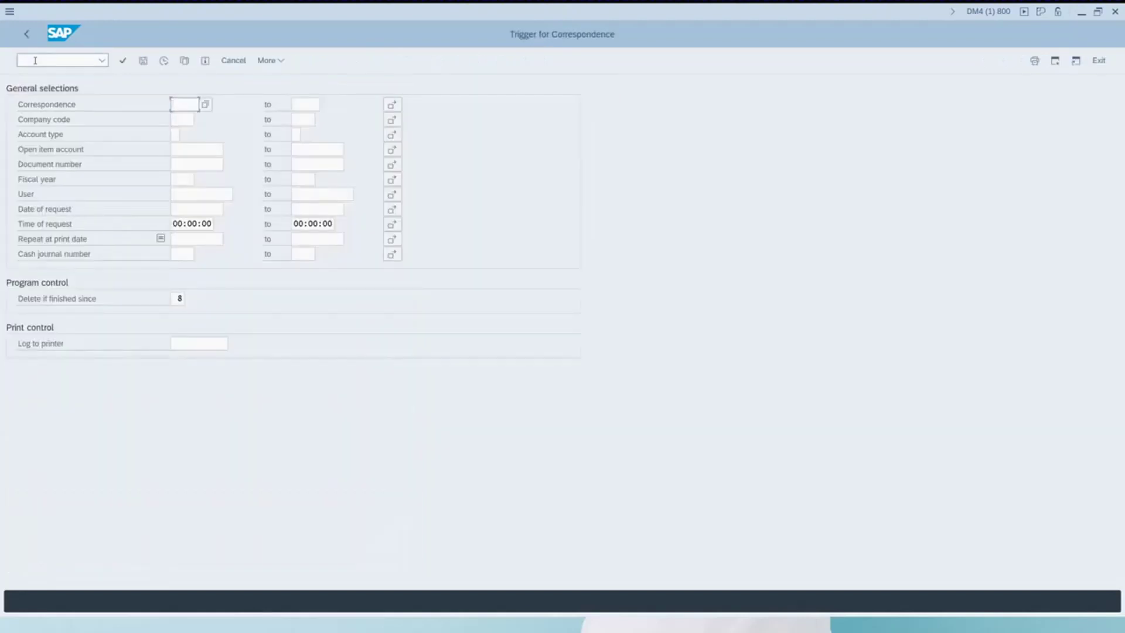
pyautogui.write('S')
pyautogui.click(189, 151)
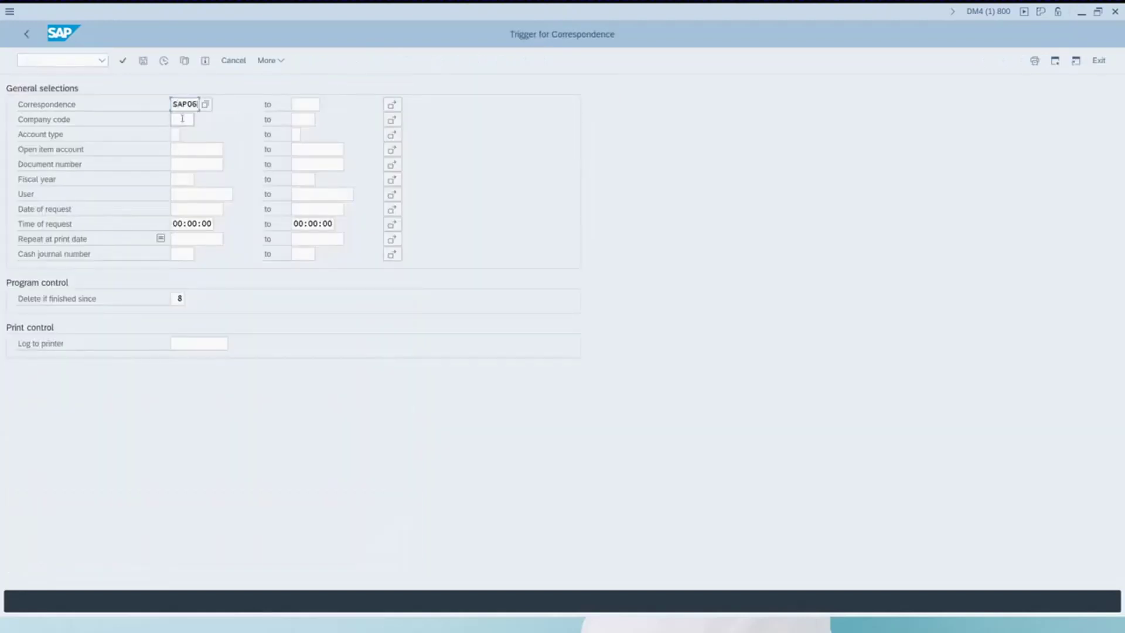
pyautogui.click(182, 119)
pyautogui.write('3')
pyautogui.click(185, 139)
pyautogui.click(164, 60)
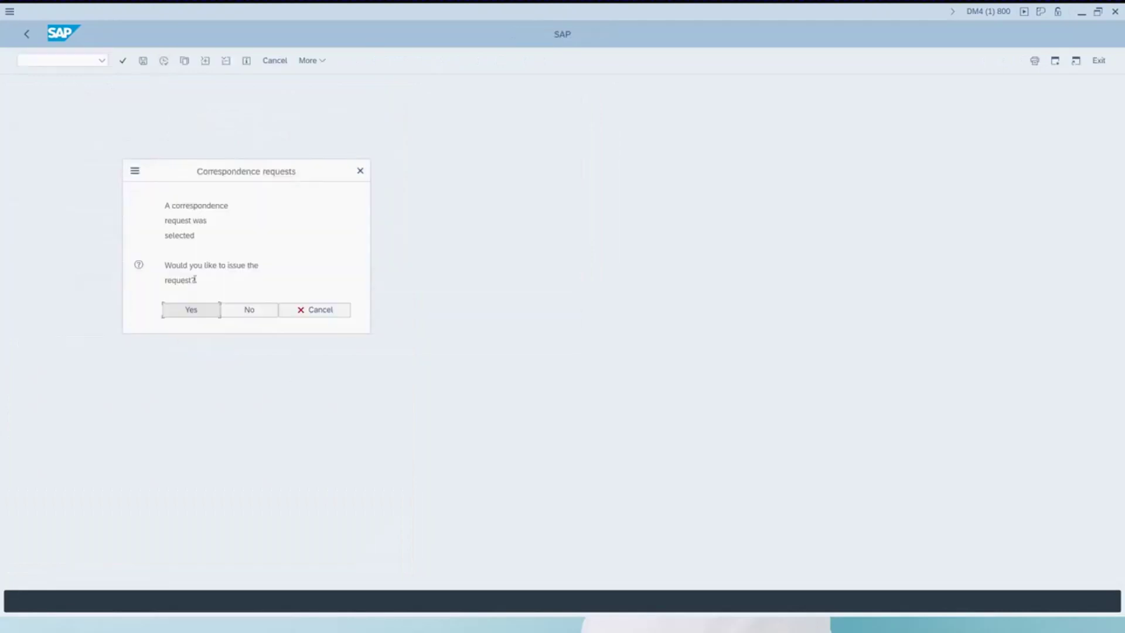
# - Answer Yes to issuing the request and accept the processing parameters
pyautogui.click(196, 310)
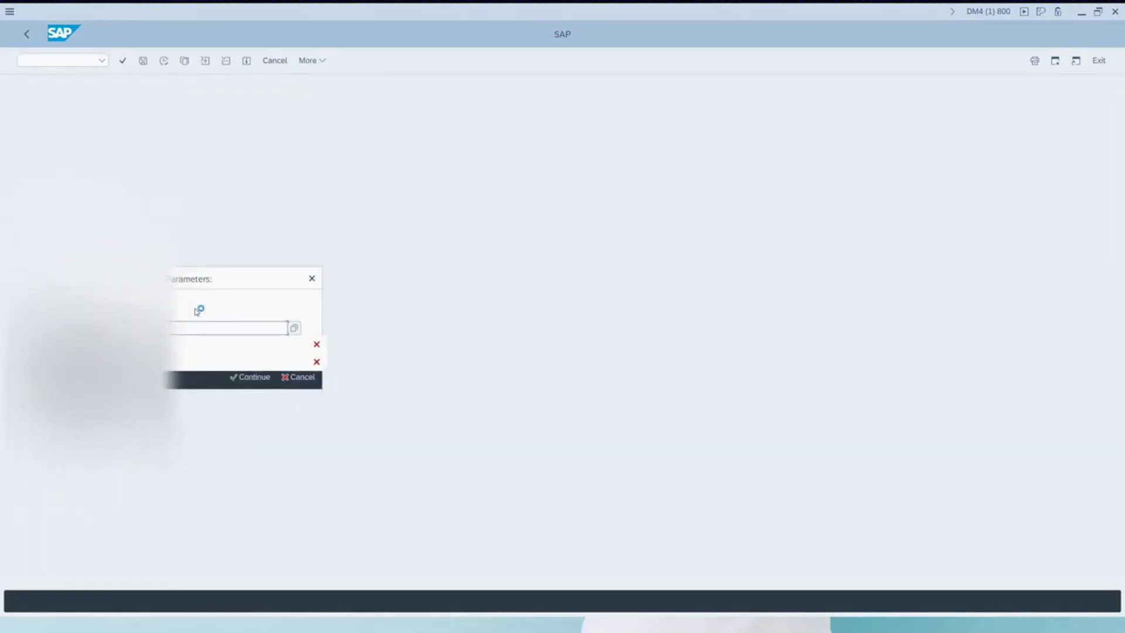
pyautogui.click(261, 379)
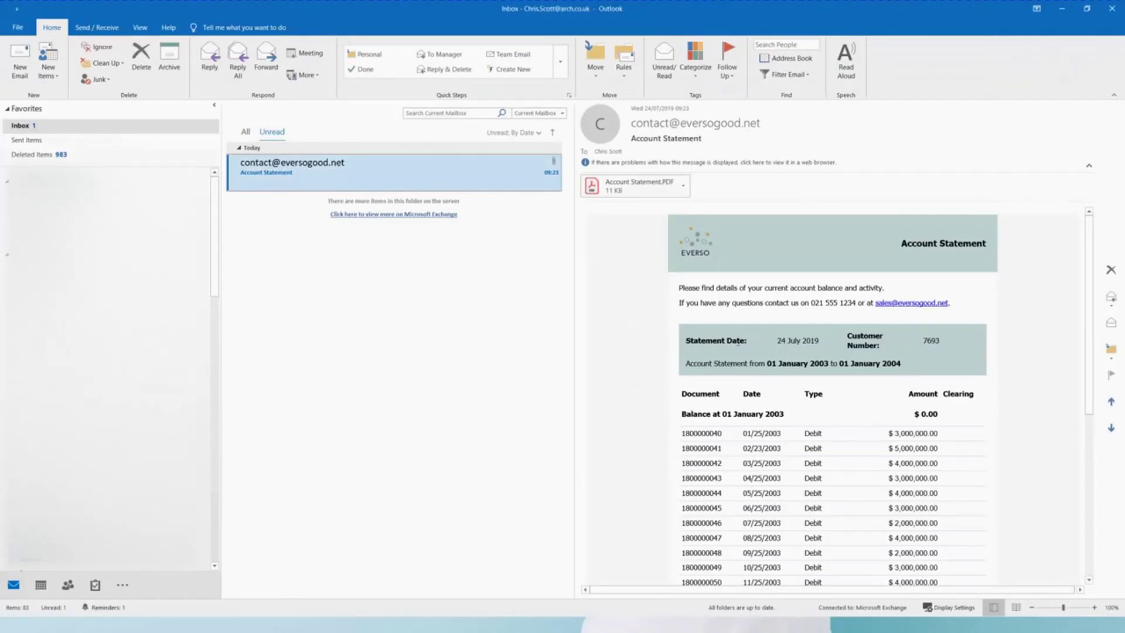
pyautogui.scroll(-1, 930, 368)
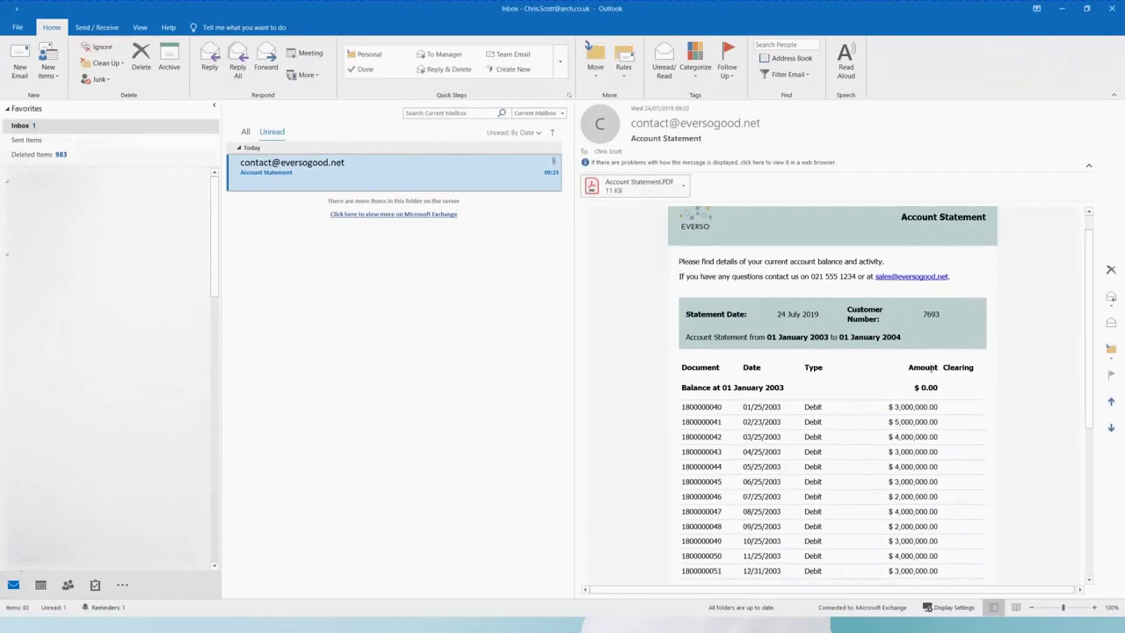
pyautogui.scroll(-1, 901, 370)
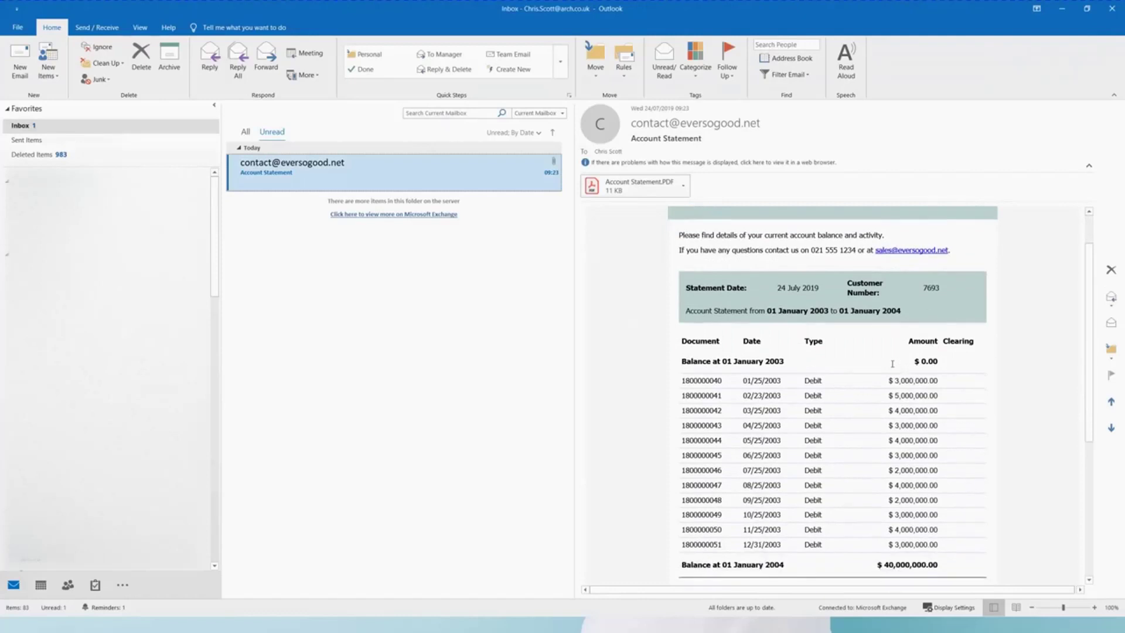
pyautogui.scroll(-2, 891, 363)
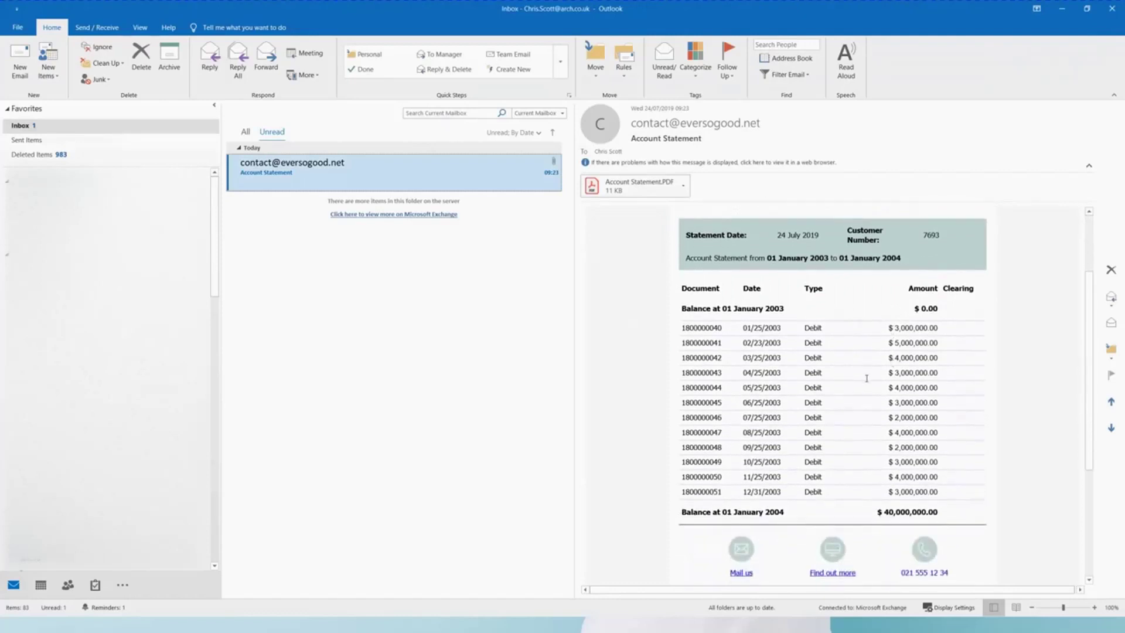
pyautogui.scroll(-1, 865, 378)
pyautogui.scroll(-1, 866, 377)
pyautogui.scroll(-1, 865, 404)
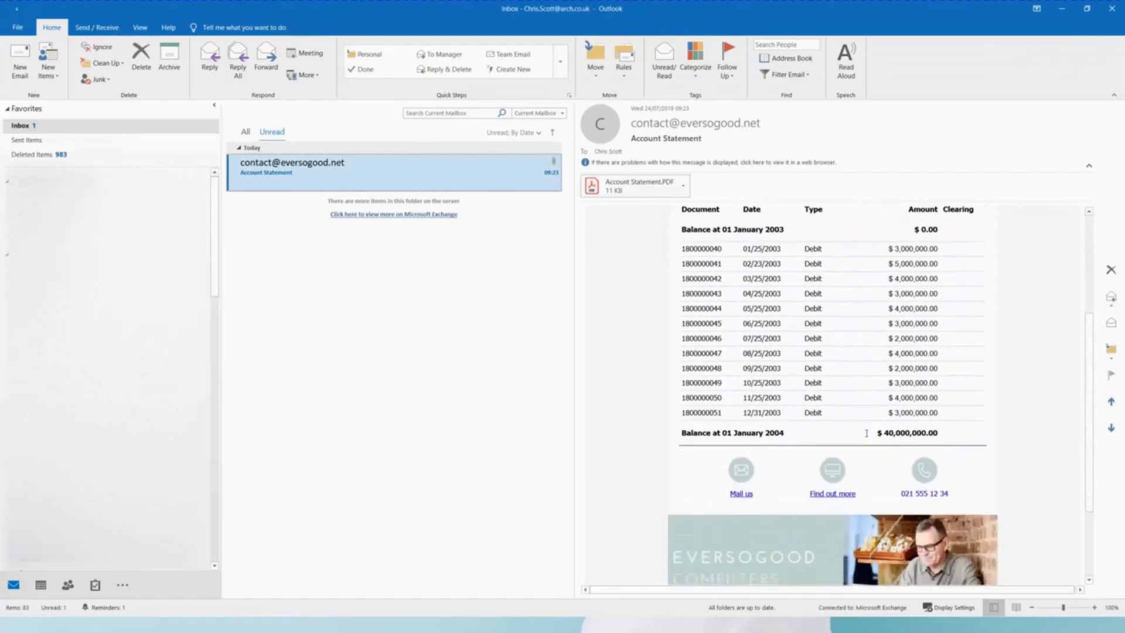
pyautogui.scroll(-2, 865, 432)
pyautogui.scroll(-1, 866, 432)
pyautogui.scroll(-1, 866, 432)
pyautogui.scroll(3, 866, 459)
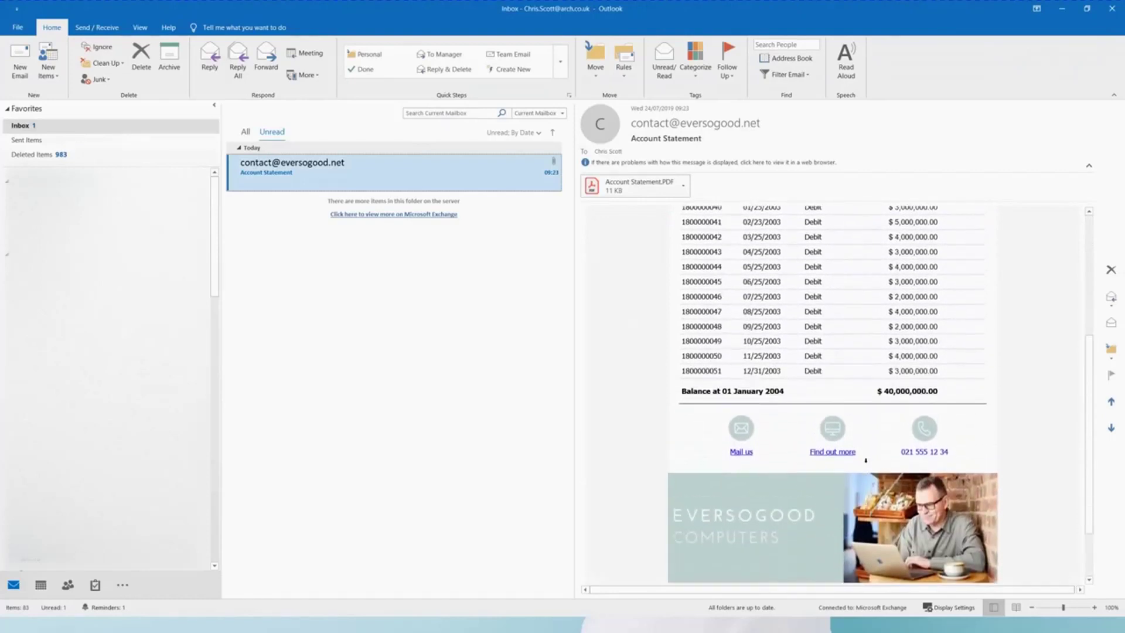
pyautogui.scroll(2, 865, 459)
pyautogui.scroll(1, 865, 459)
pyautogui.scroll(1, 866, 459)
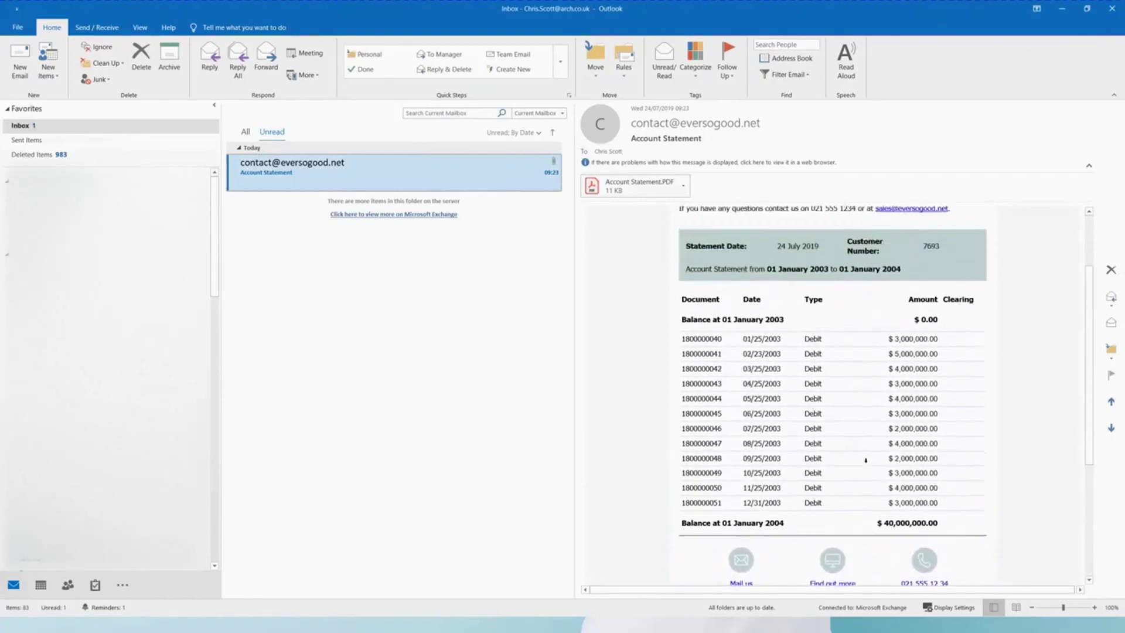
pyautogui.scroll(1, 866, 460)
pyautogui.scroll(2, 866, 459)
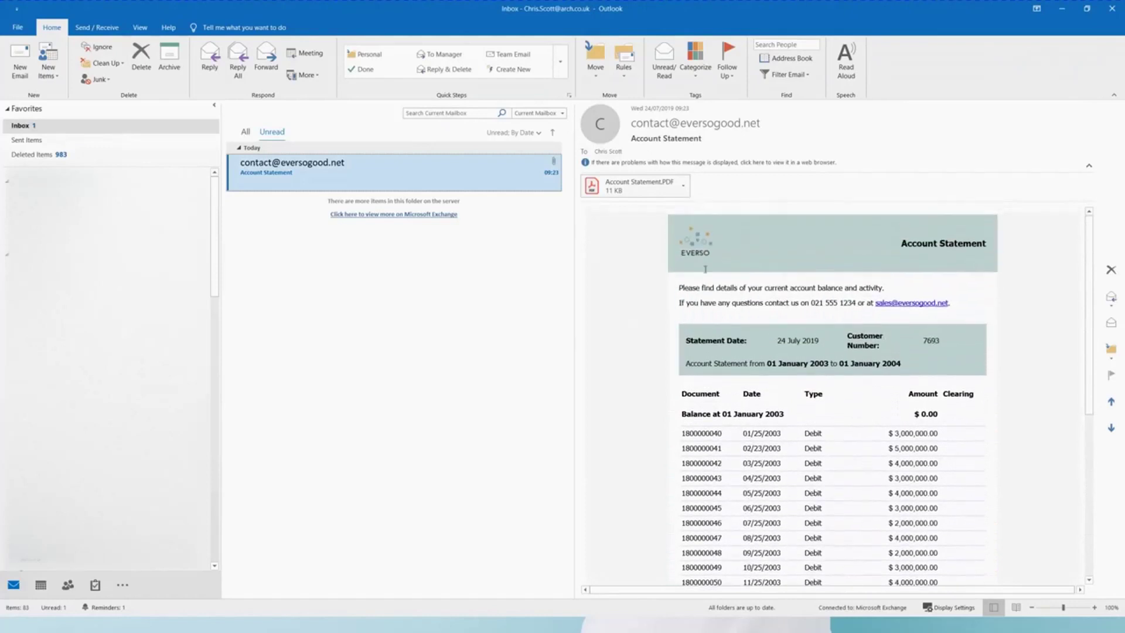
# - Select the attached Account Statement.PDF in the customer 7693 email
pyautogui.click(632, 186)
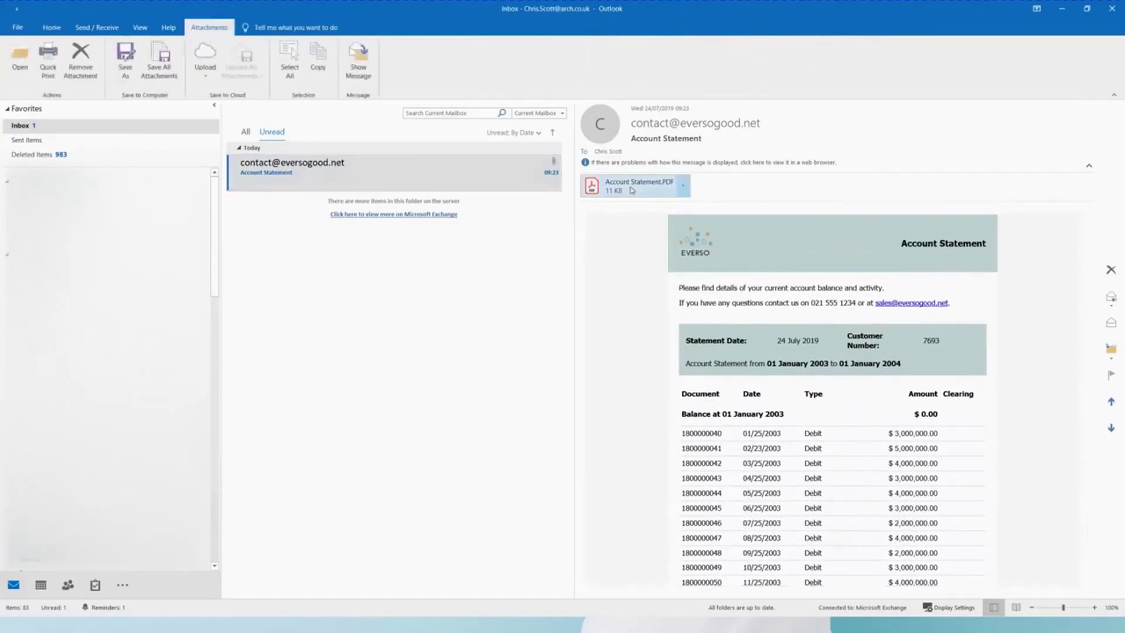
# - Preview the PDF showing the USD 40,000,000.00 final balance, then return to the message
pyautogui.click(629, 203)
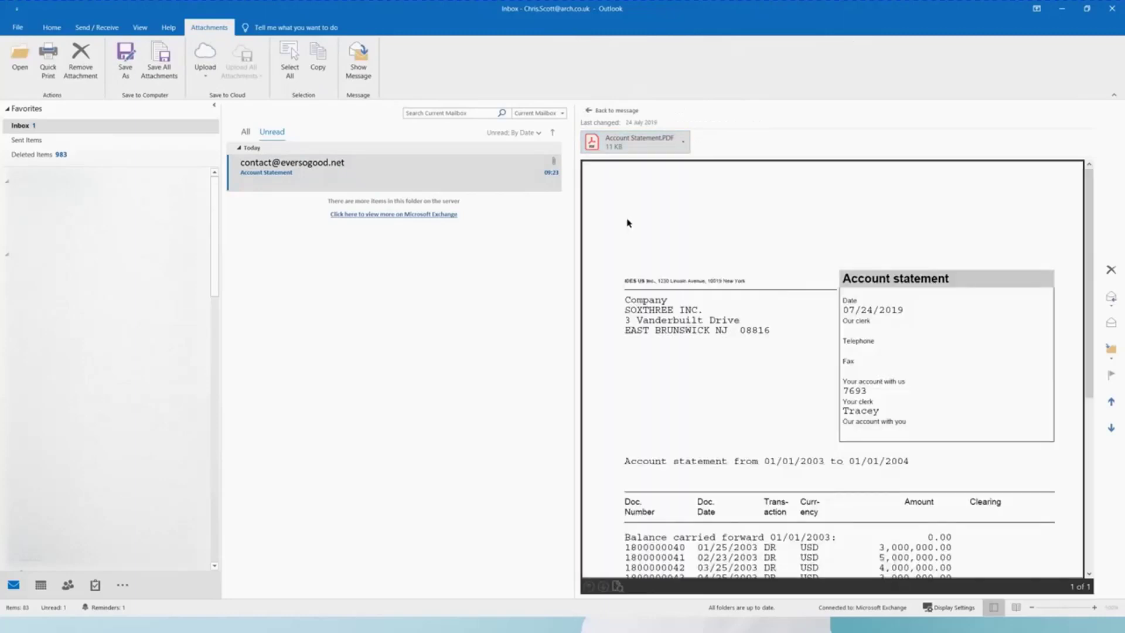
pyautogui.scroll(-3, 627, 222)
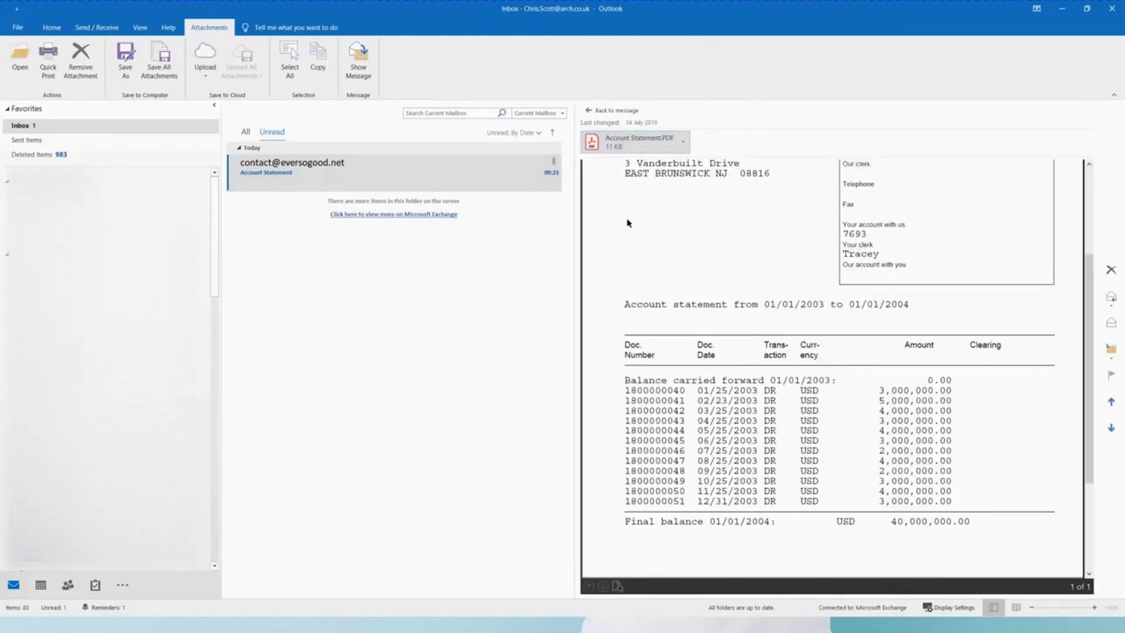
pyautogui.scroll(-3, 627, 222)
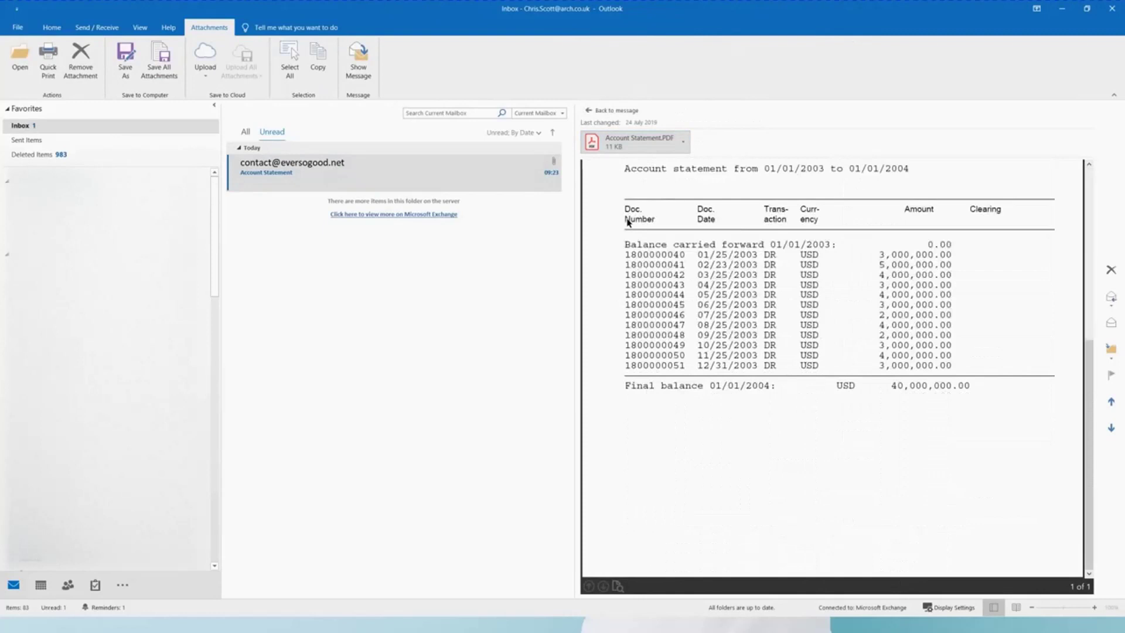
pyautogui.scroll(6, 627, 222)
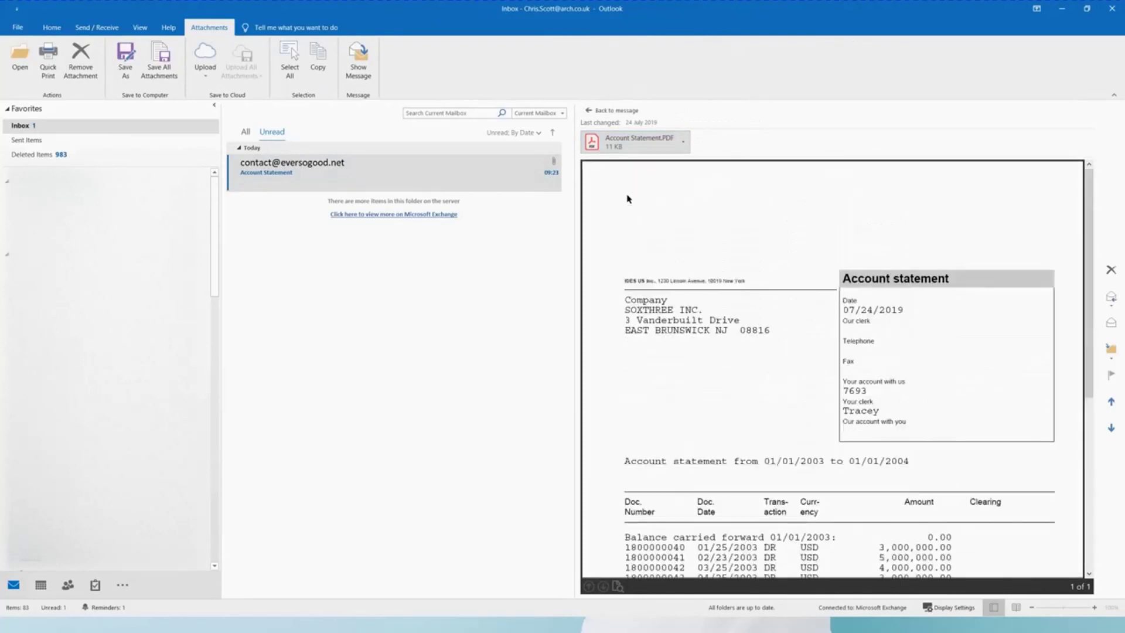
pyautogui.click(613, 114)
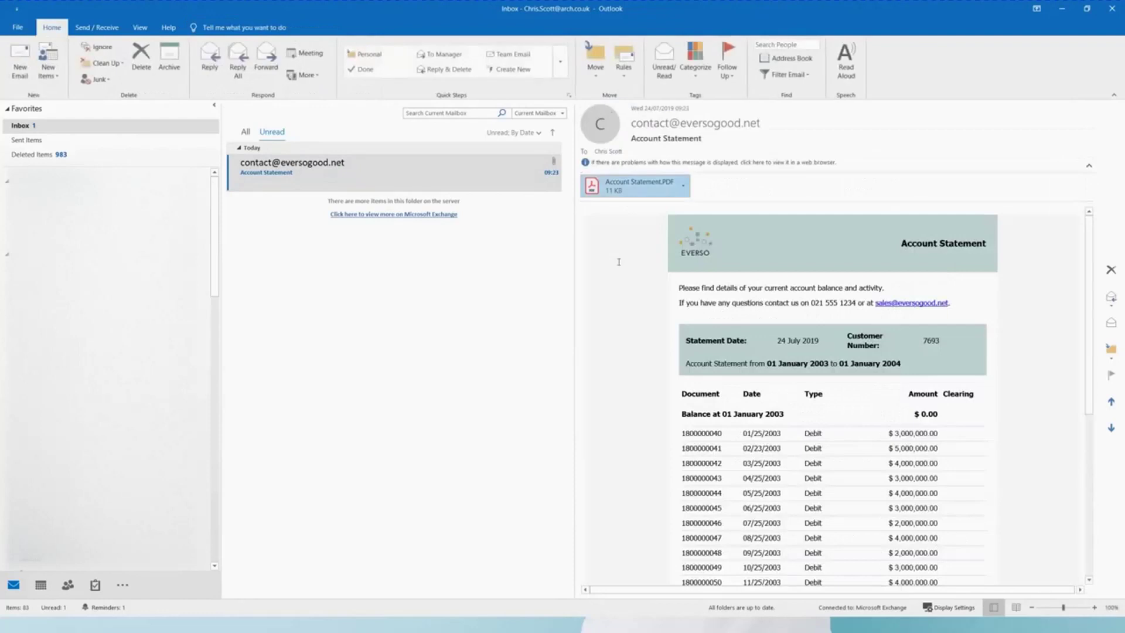
pyautogui.scroll(-1, 616, 270)
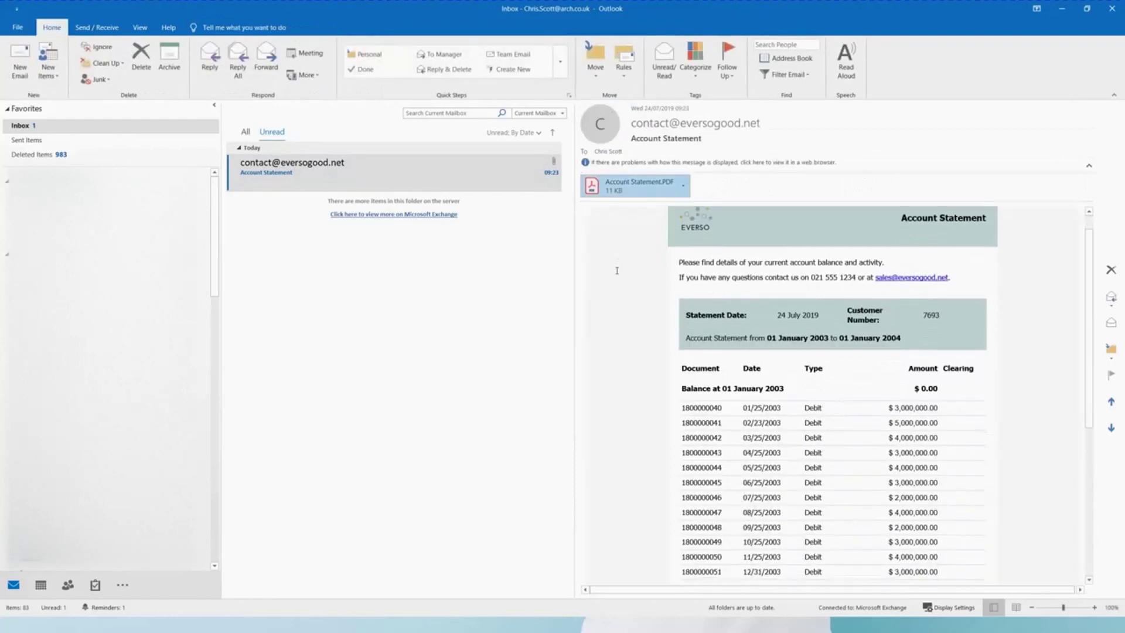
pyautogui.scroll(-2, 616, 270)
pyautogui.scroll(-1, 616, 269)
pyautogui.scroll(-2, 616, 269)
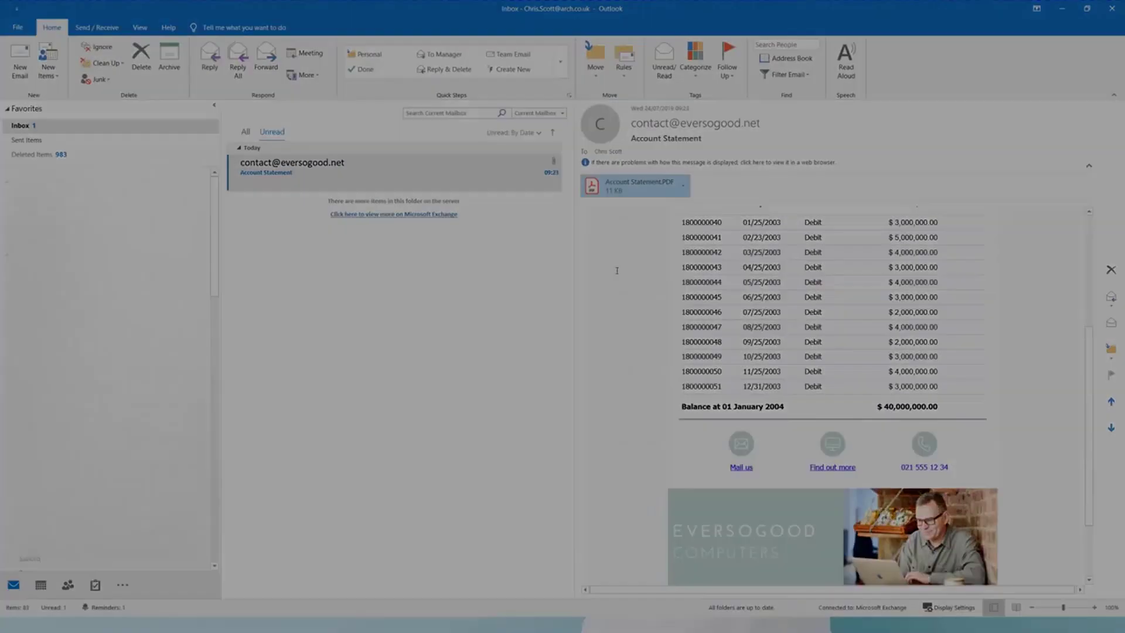